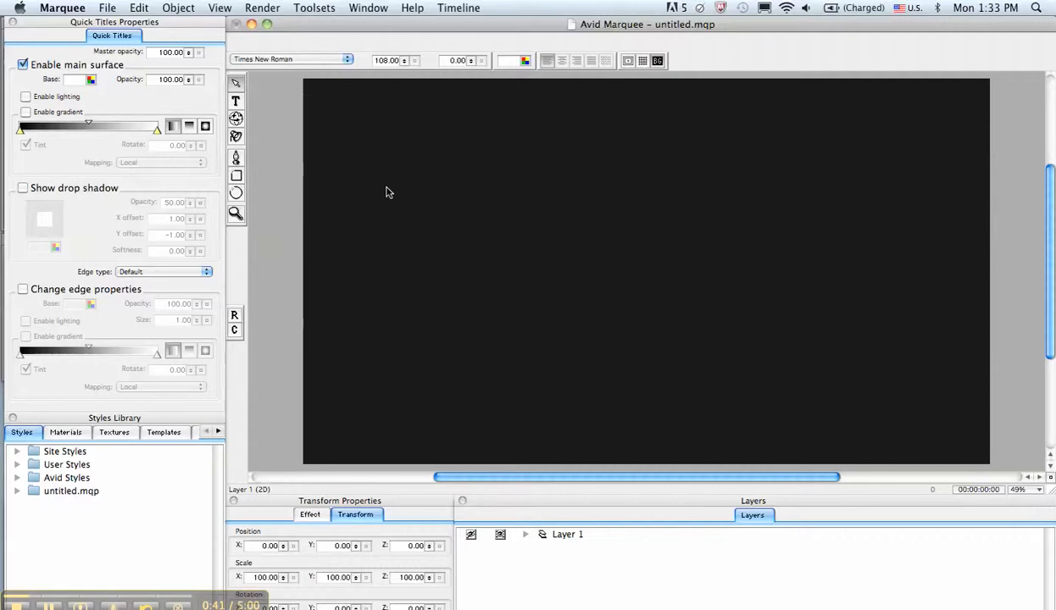
- Toggle the background display off and back on, and show the safe action and safe title guides
left_click(657, 61)
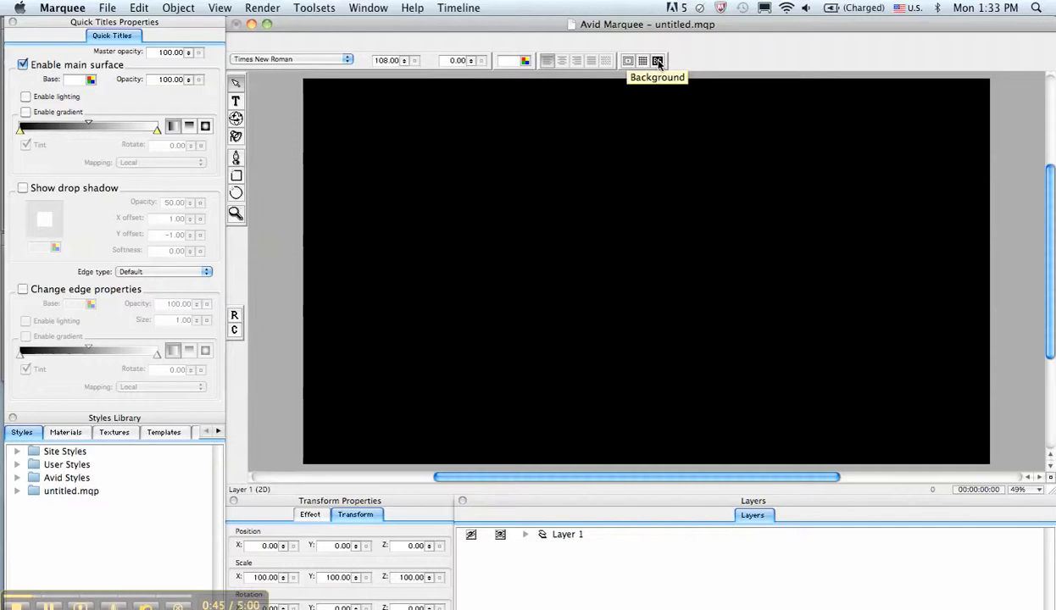
left_click(658, 61)
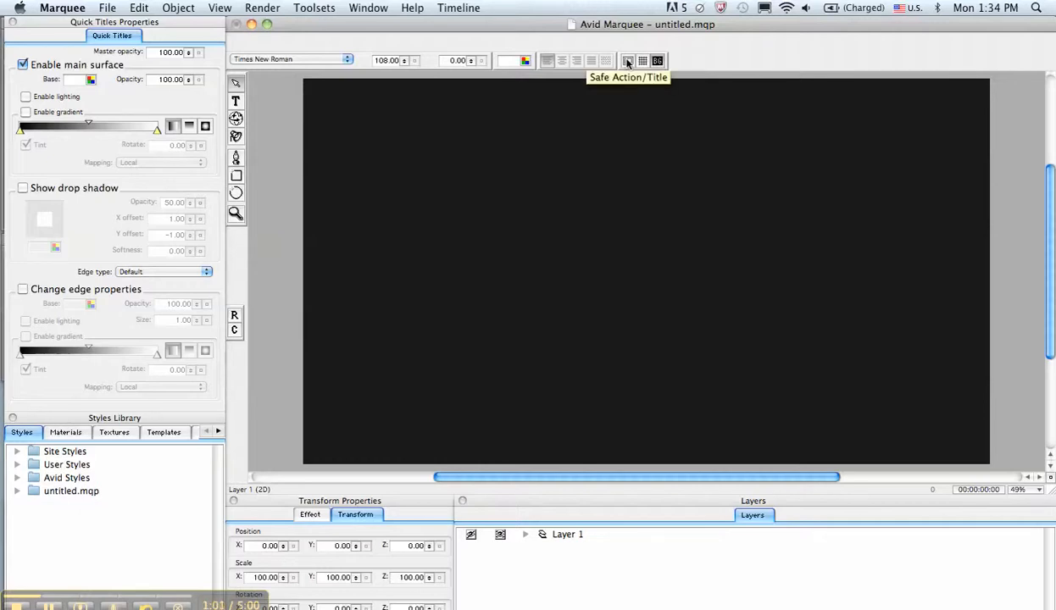
left_click(627, 61)
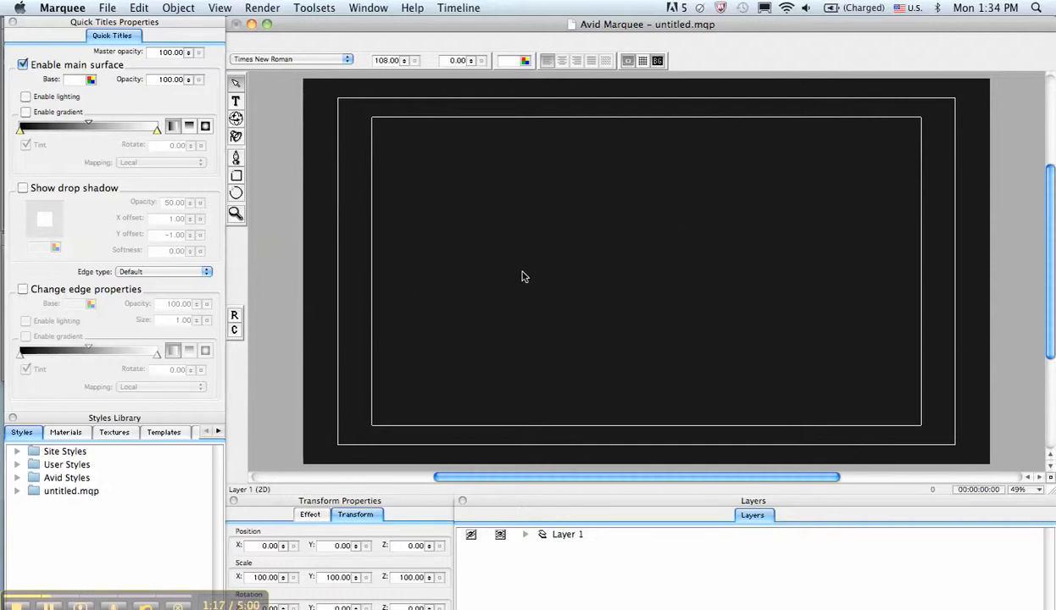
- Create a text box in the upper safe title area containing "This is my title" with "Test" on a second line
left_click(237, 102)
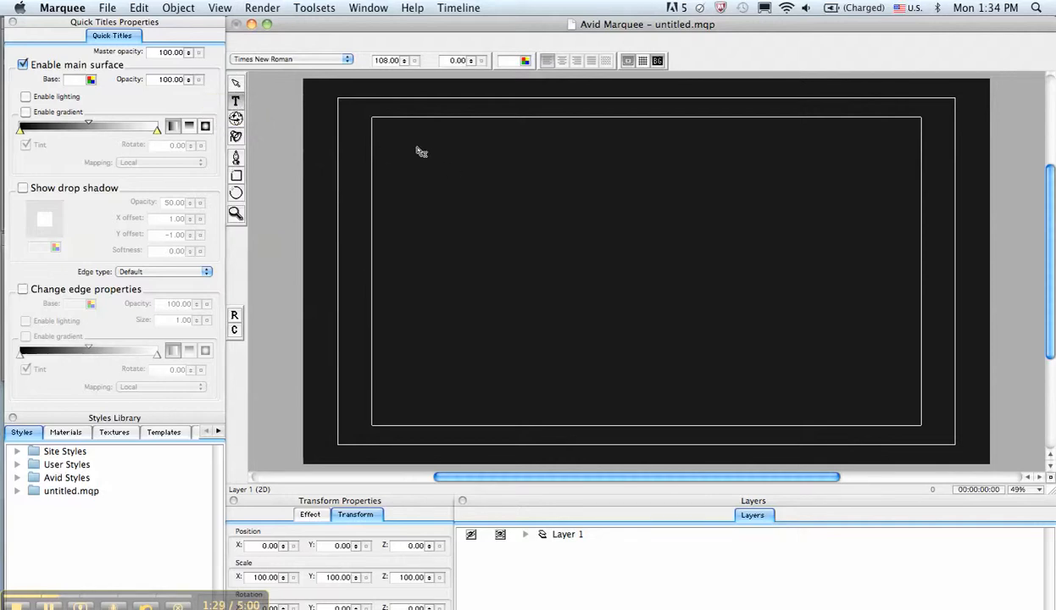
left_click_drag(416, 148, 519, 235)
left_click_drag(640, 283, 799, 286)
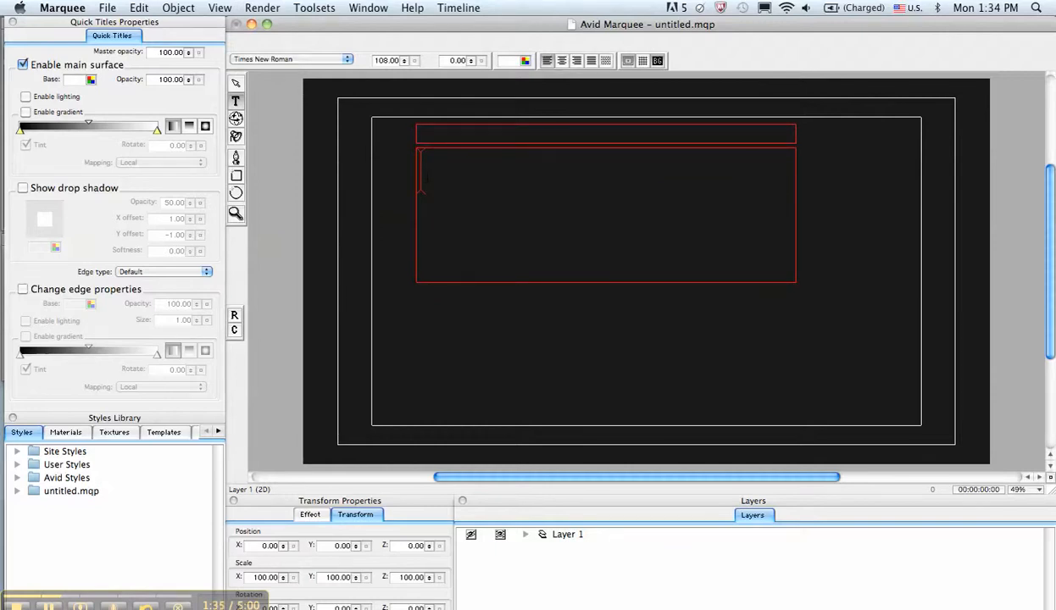
type("This is my title")
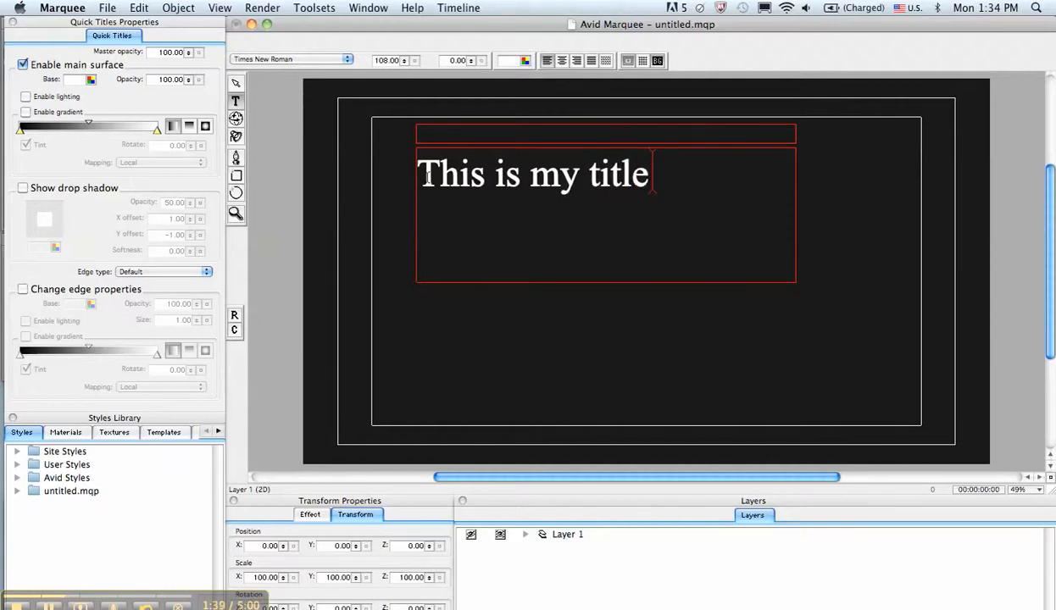
key("Return")
type("test")
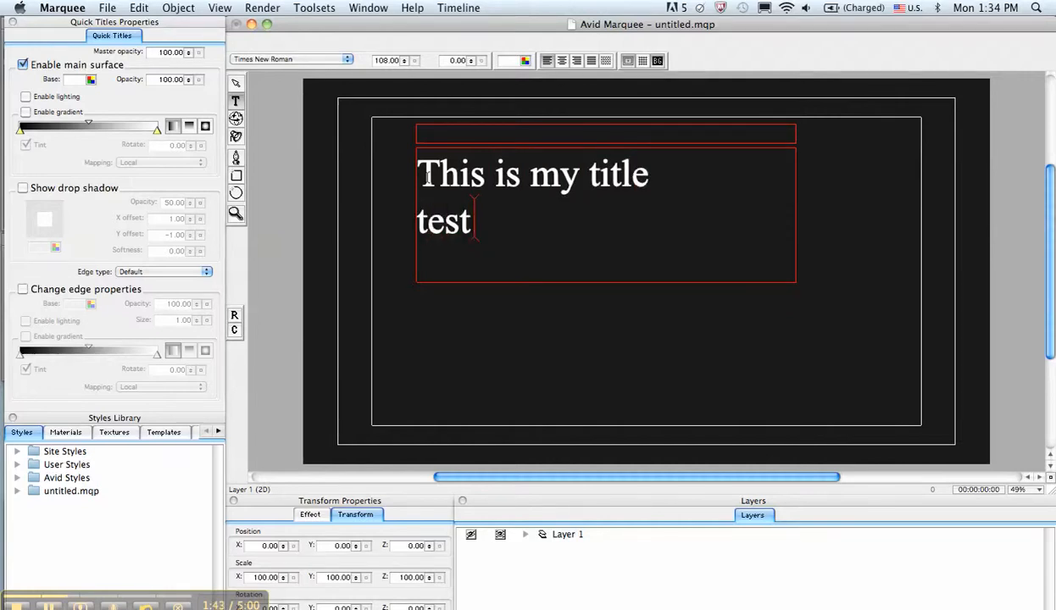
left_click_drag(416, 218, 435, 219)
type("T")
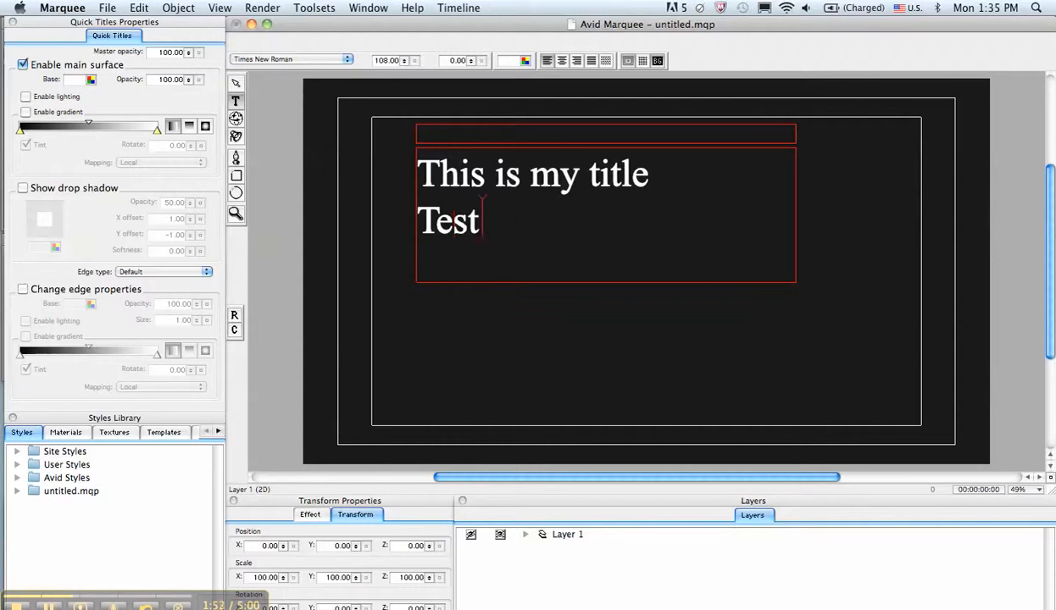
- Set all the title text to font size 129.60 and character spacing 1.00
key("super+a")
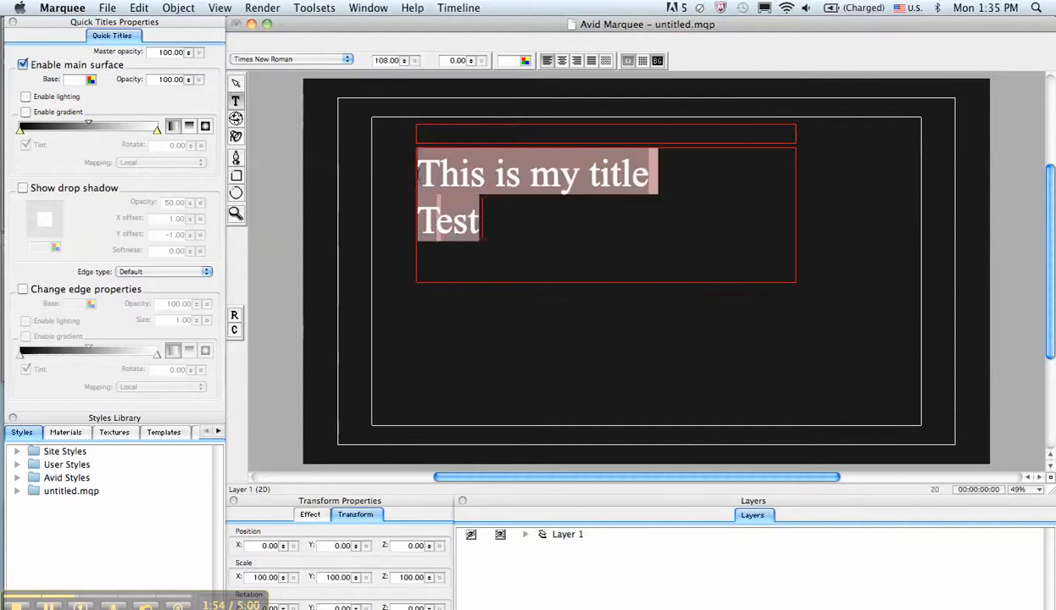
left_click(404, 60)
left_click(404, 60)
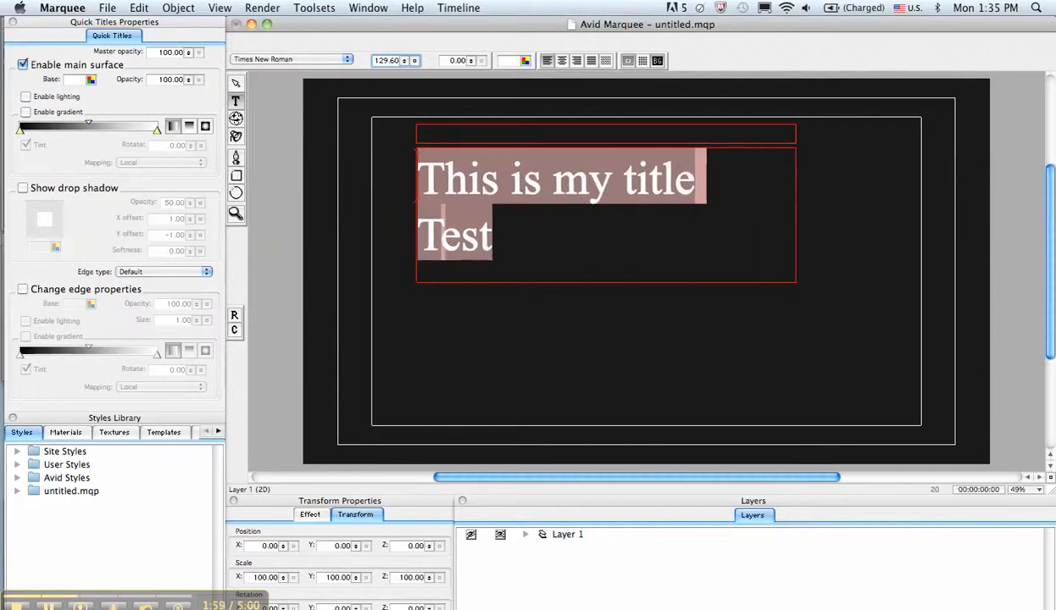
left_click(471, 64)
left_click(470, 60)
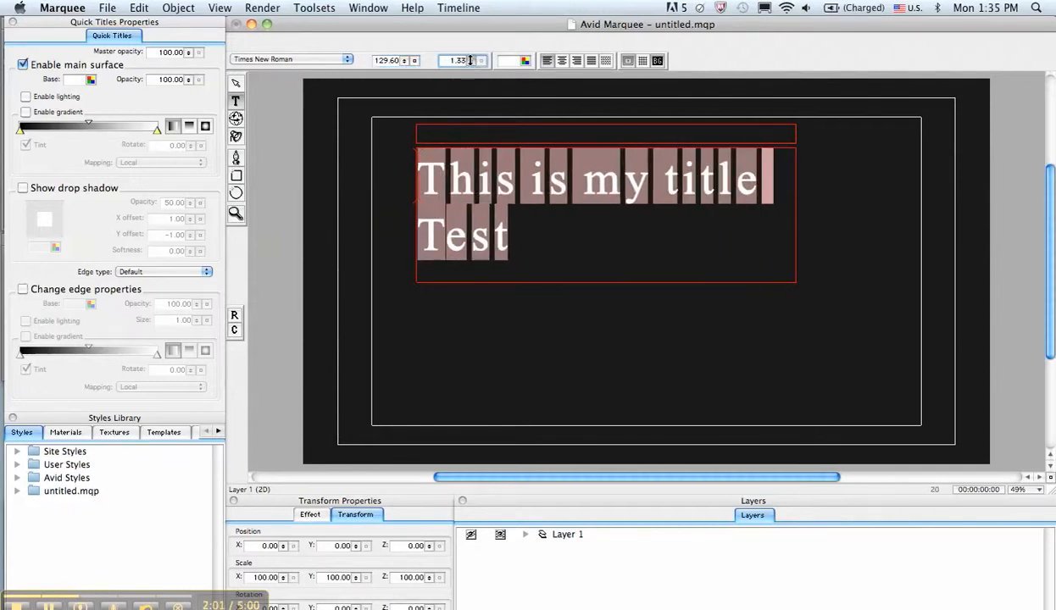
left_click_drag(471, 60, 471, 61)
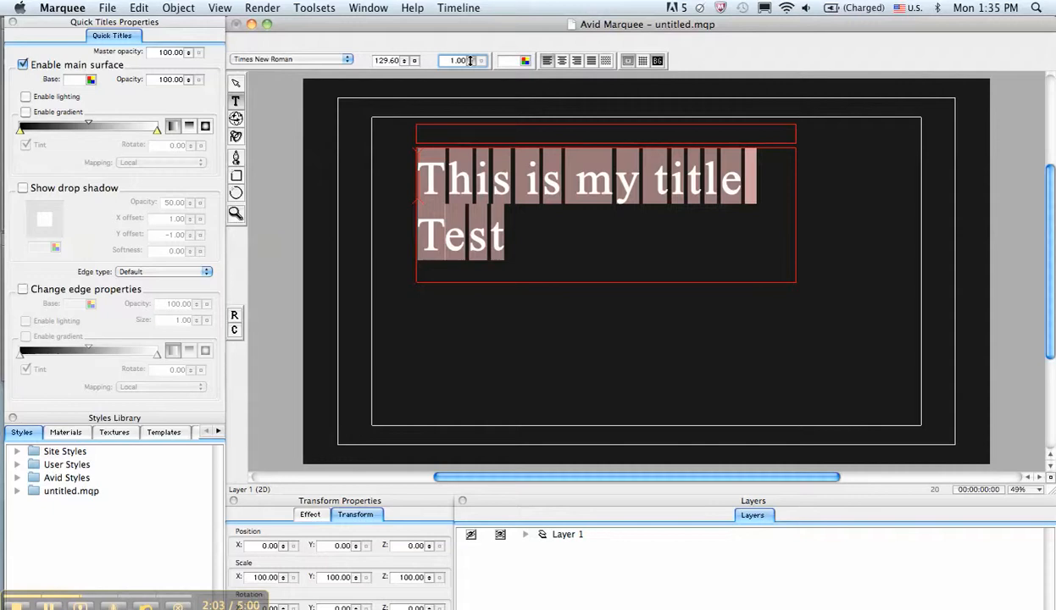
- Change the selected title text's font to Trebuchet MS and its colour to light grey
left_click(347, 59)
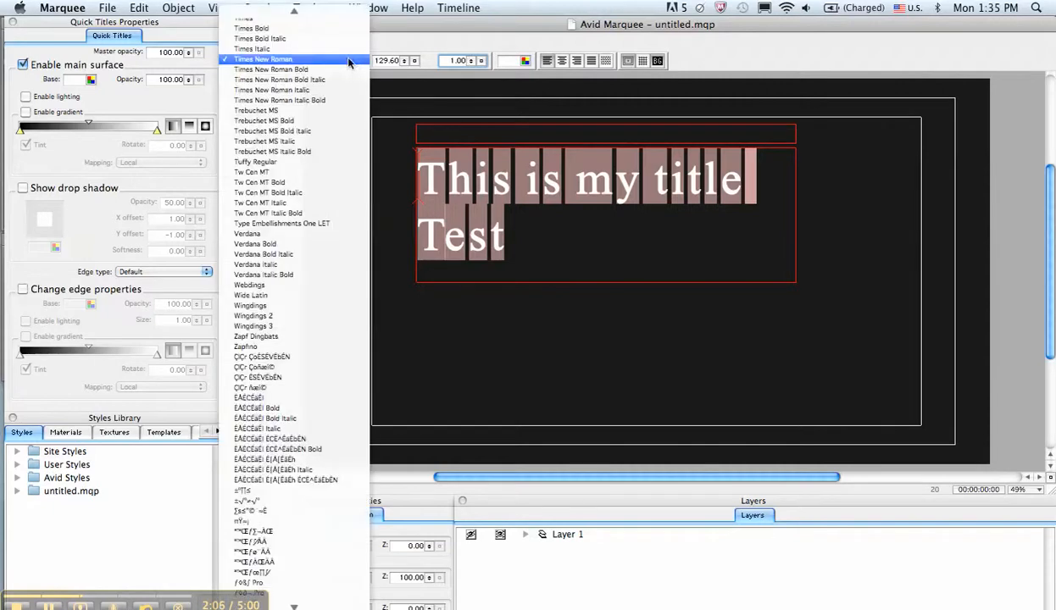
left_click(332, 111)
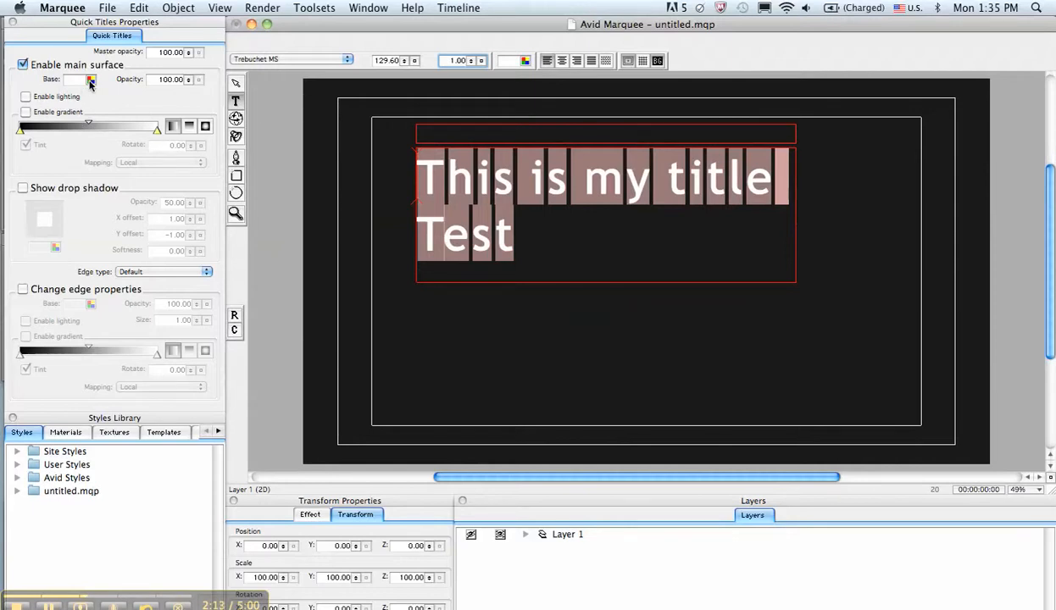
left_click(525, 62)
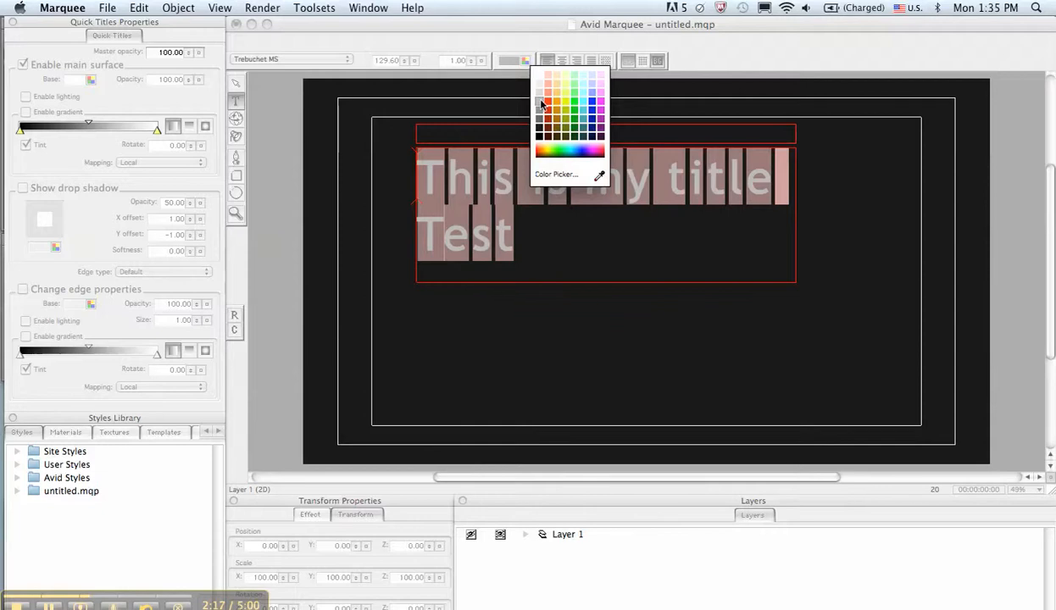
left_click(541, 93)
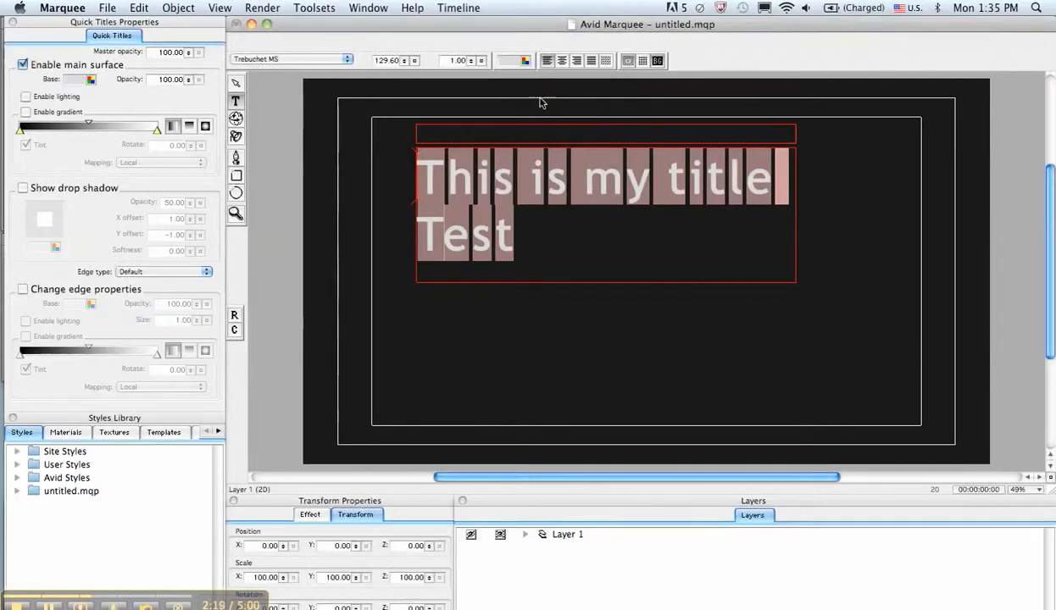
- Move the title text box into the lower-right corner of the safe title area, about X 237, Y -243
left_click(522, 180)
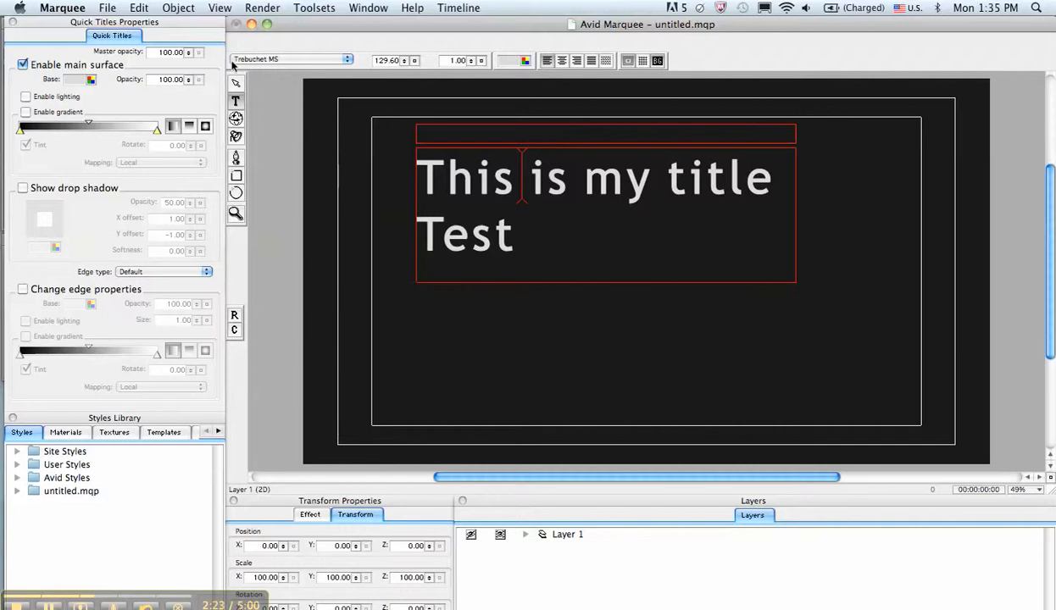
left_click(235, 84)
left_click_drag(527, 192, 658, 355)
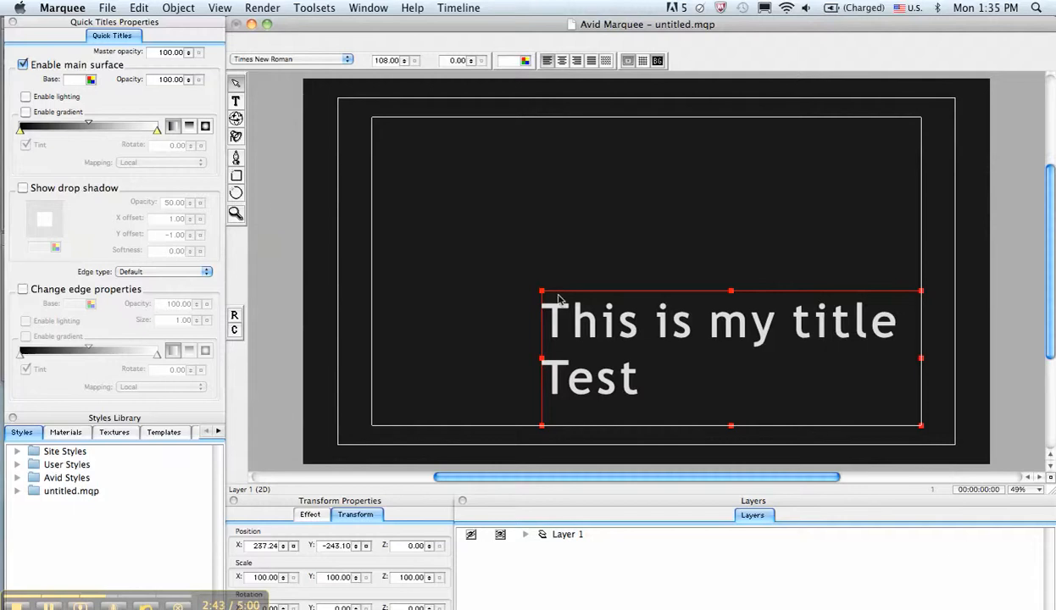
- Enable a drop shadow on the title text and colour the shadow light grey
left_click(23, 188)
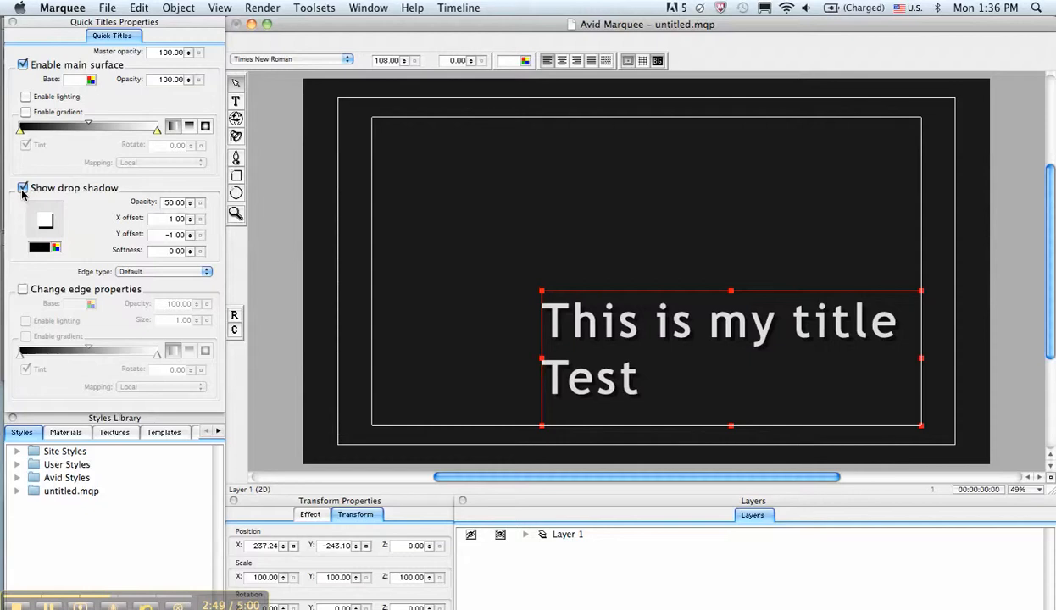
left_click(40, 247)
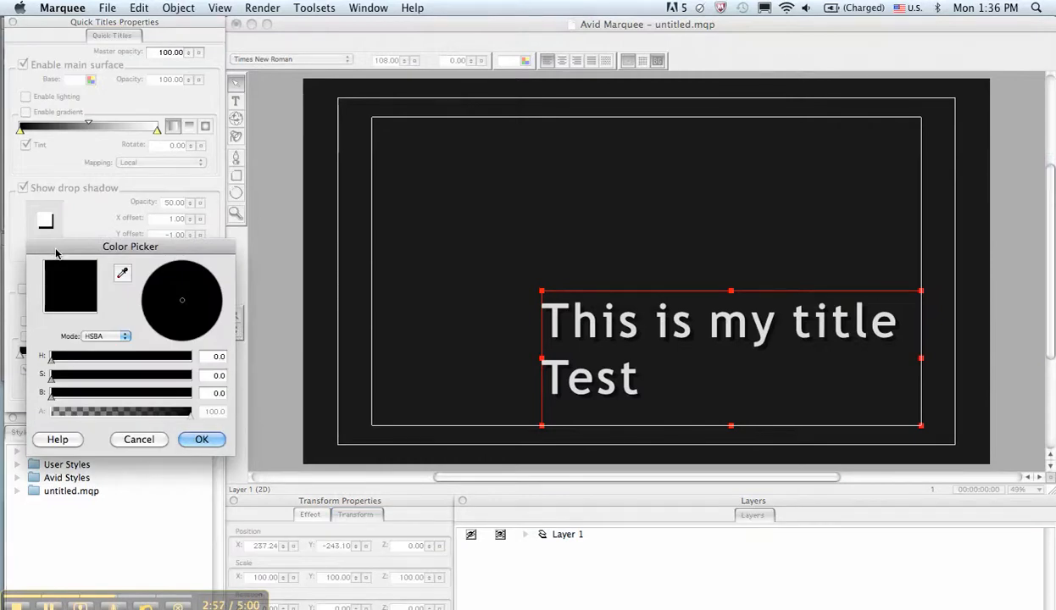
left_click(135, 439)
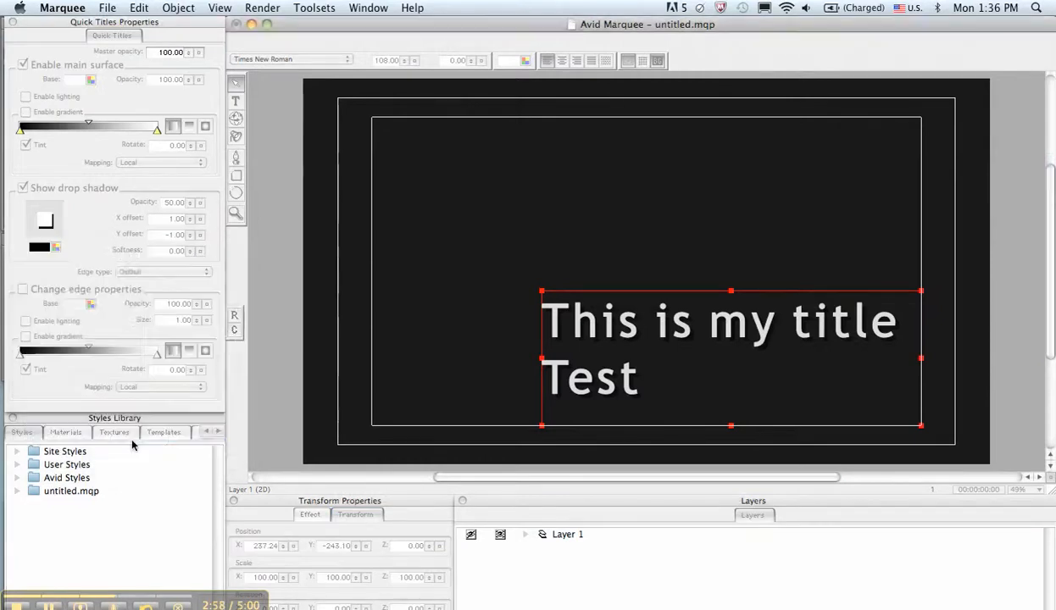
left_click(56, 247)
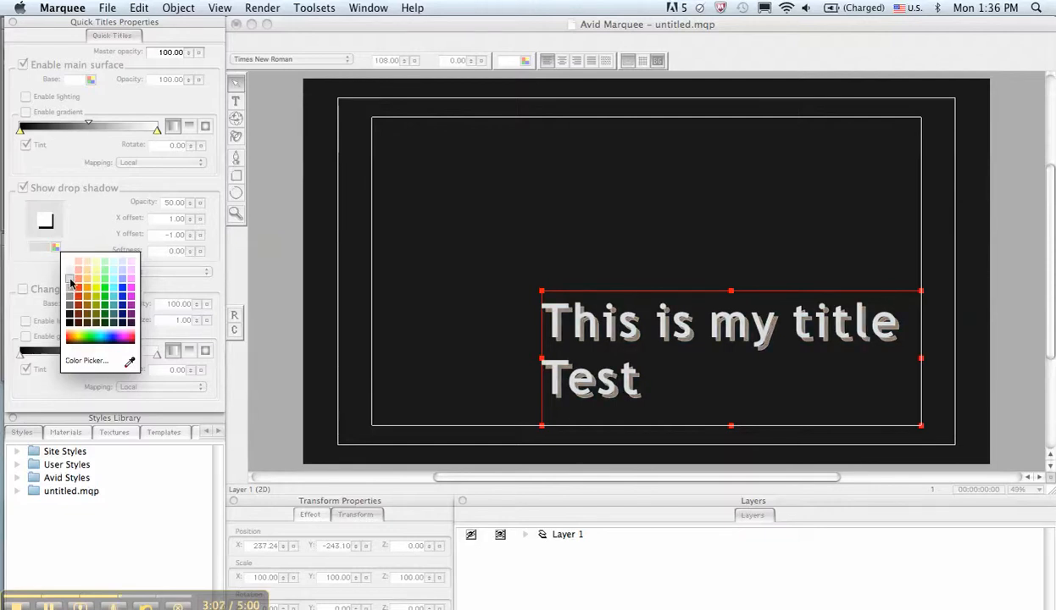
left_click(71, 282)
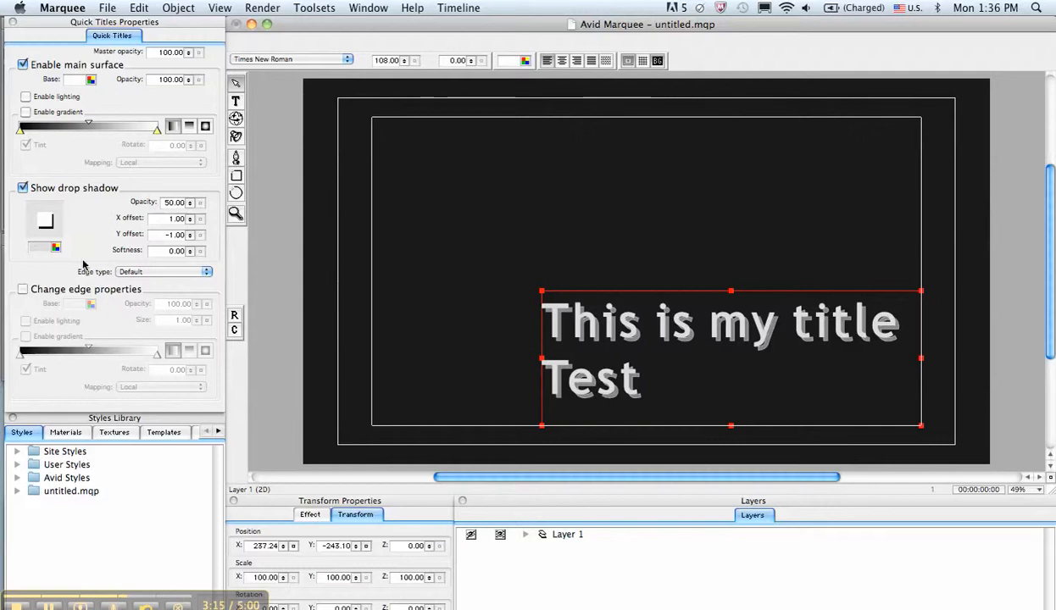
left_click(236, 119)
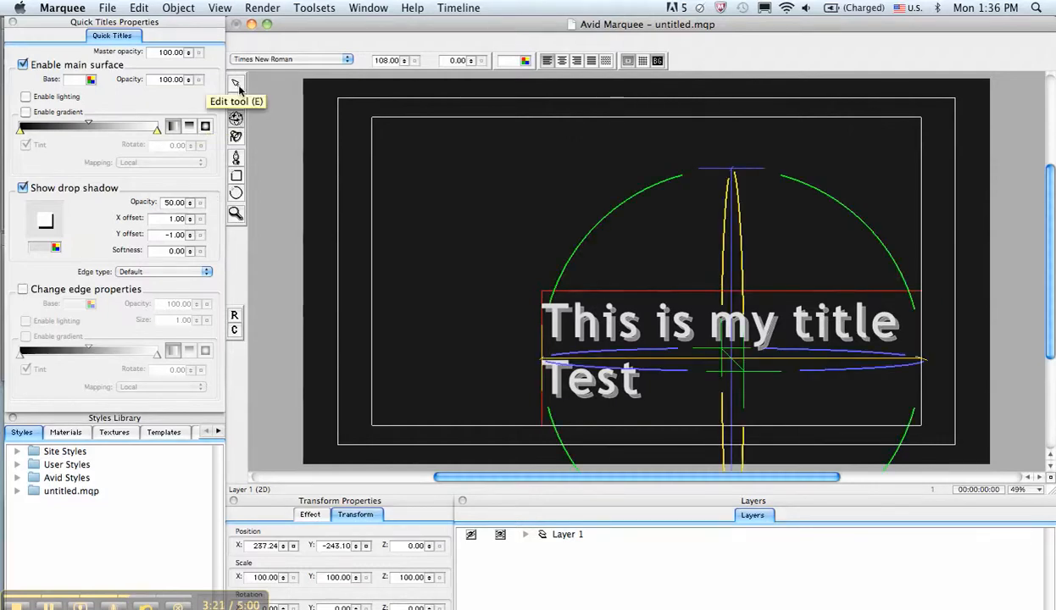
left_click(237, 85)
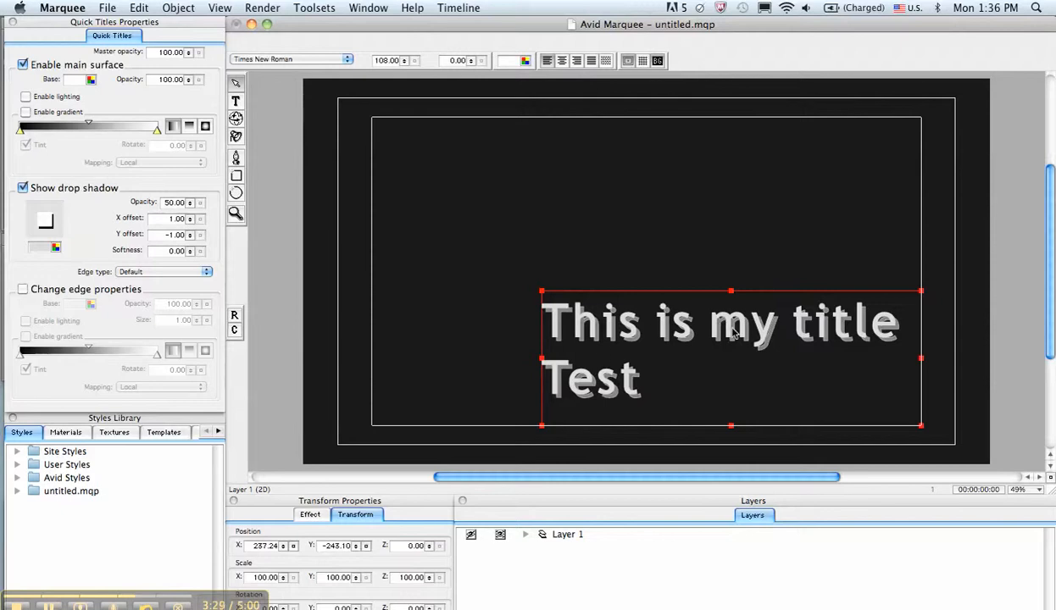
- Save the title to the Avid bin under the name "Title test"
left_click(104, 8)
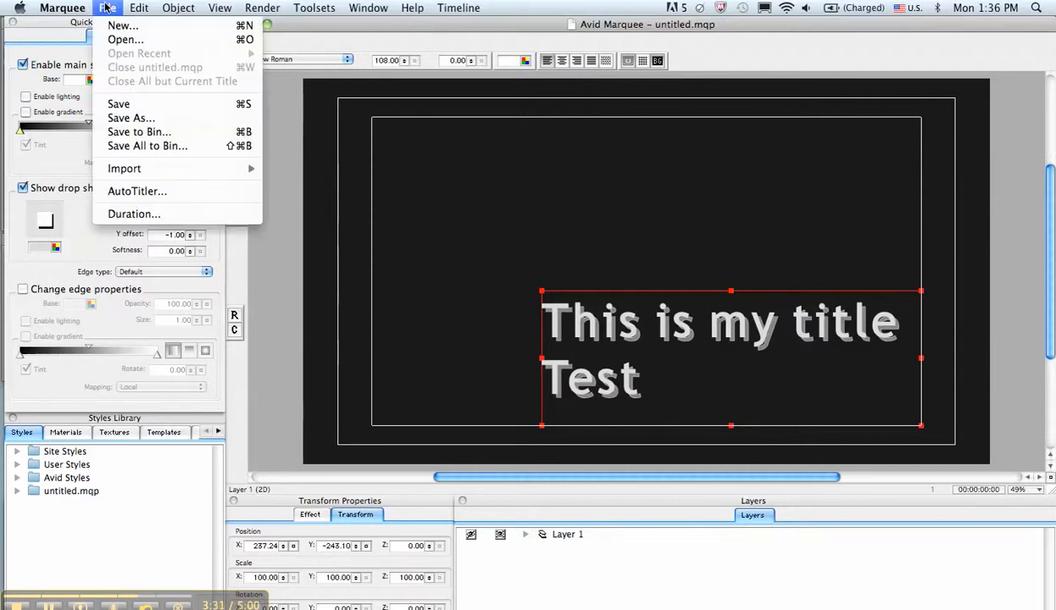
left_click(122, 134)
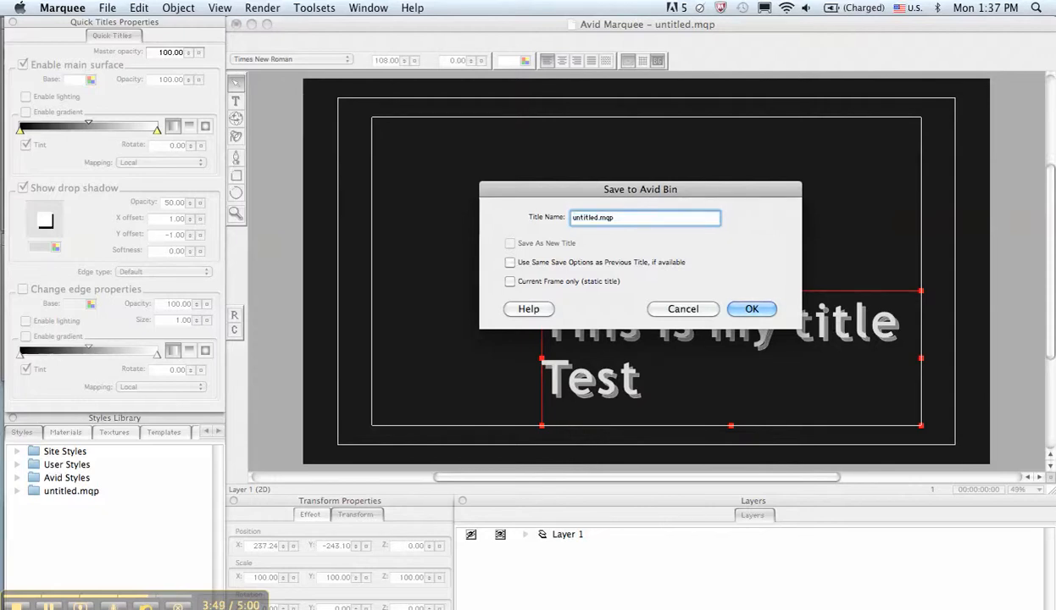
type("Title test")
left_click(749, 311)
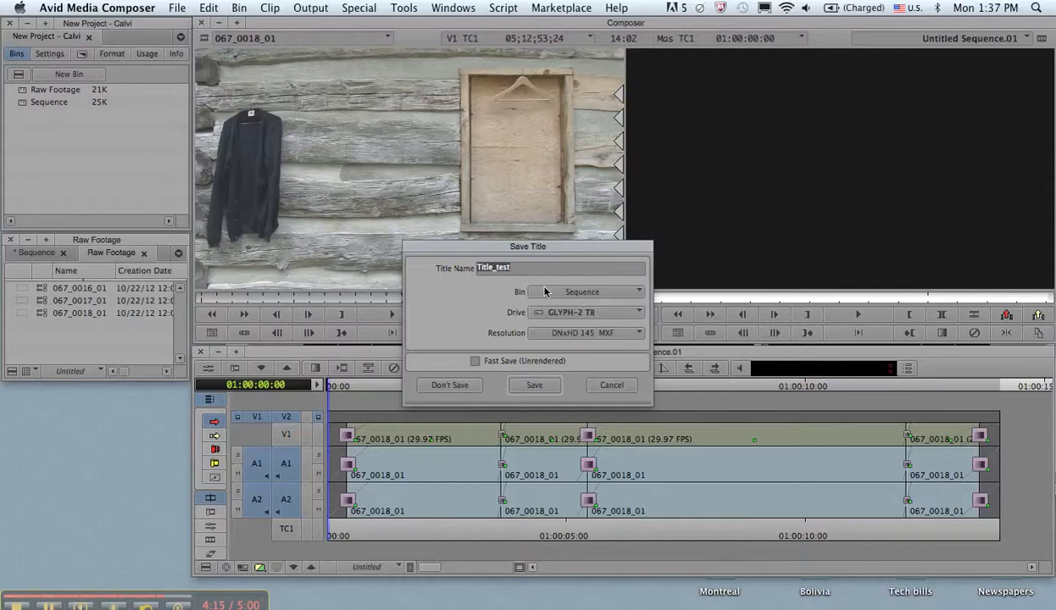
- Choose Raw Footage as the destination bin in Avid Media Composer and save the title there
left_click(573, 293)
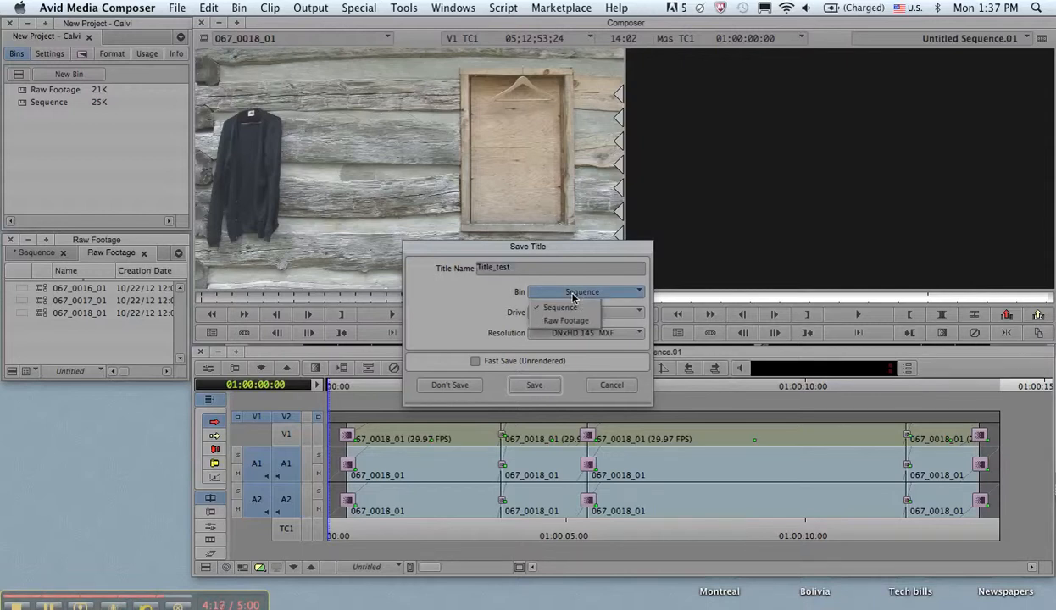
left_click(567, 322)
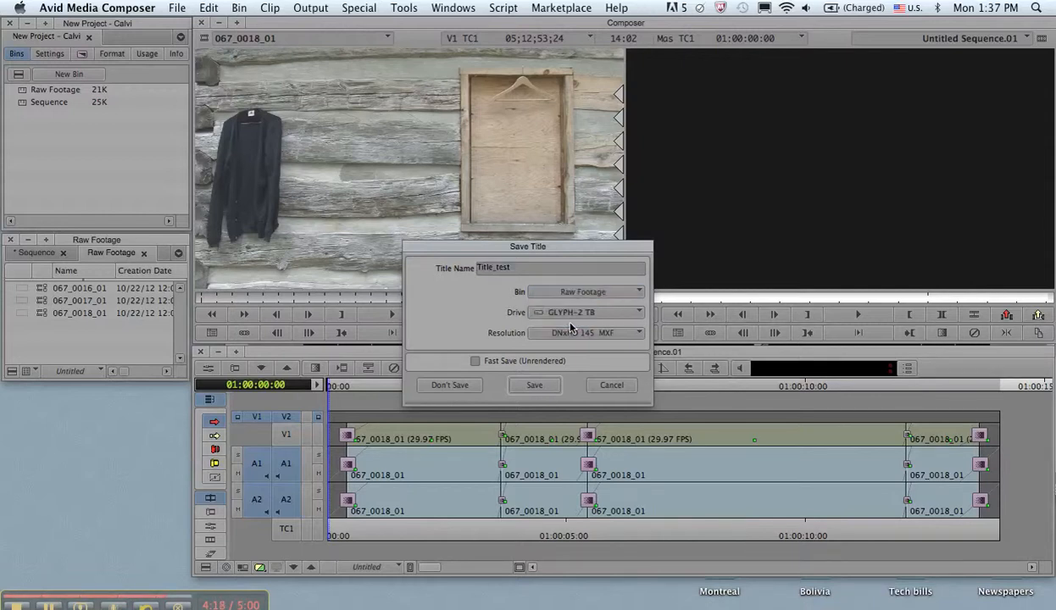
left_click(531, 385)
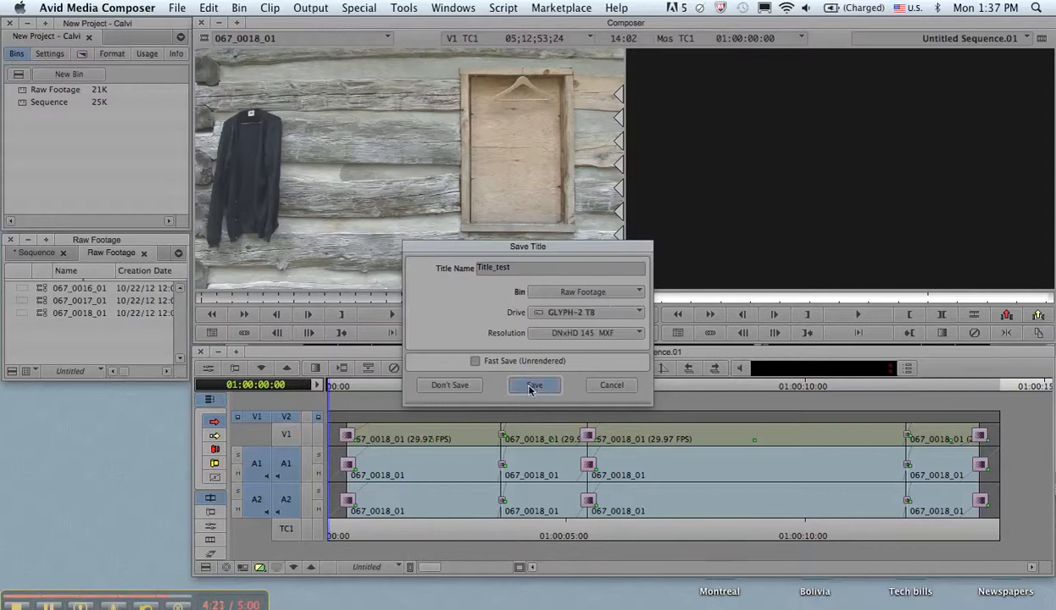